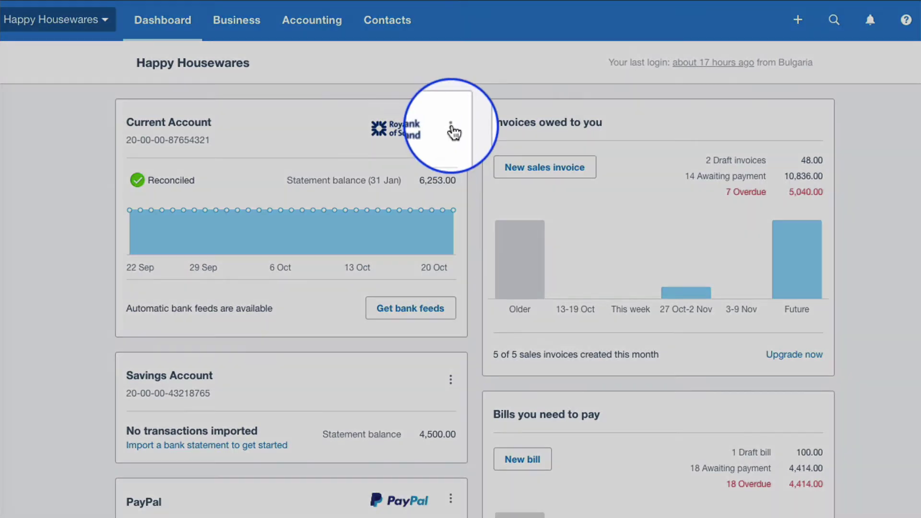
# - Choose View Status Updates under Bank Feeds in the Current Account menu to open Bank Feed Status
pyautogui.click(450, 128)
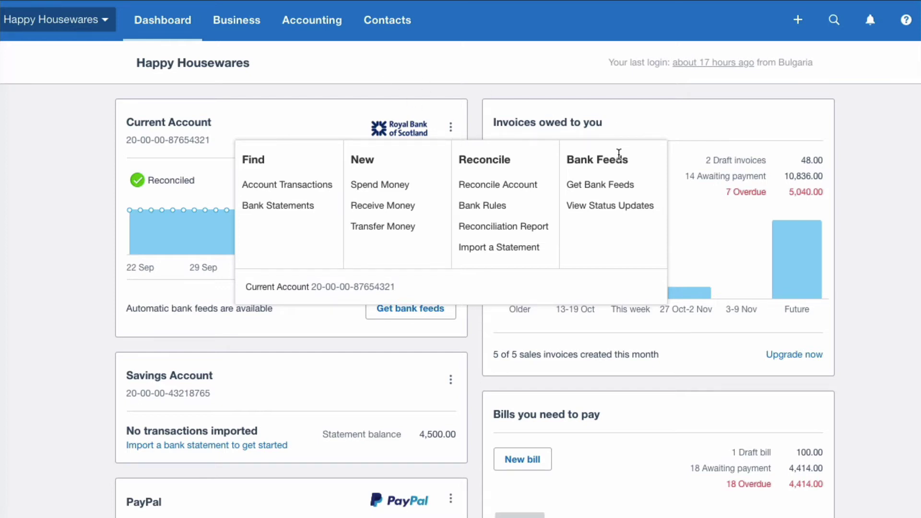
pyautogui.click(605, 206)
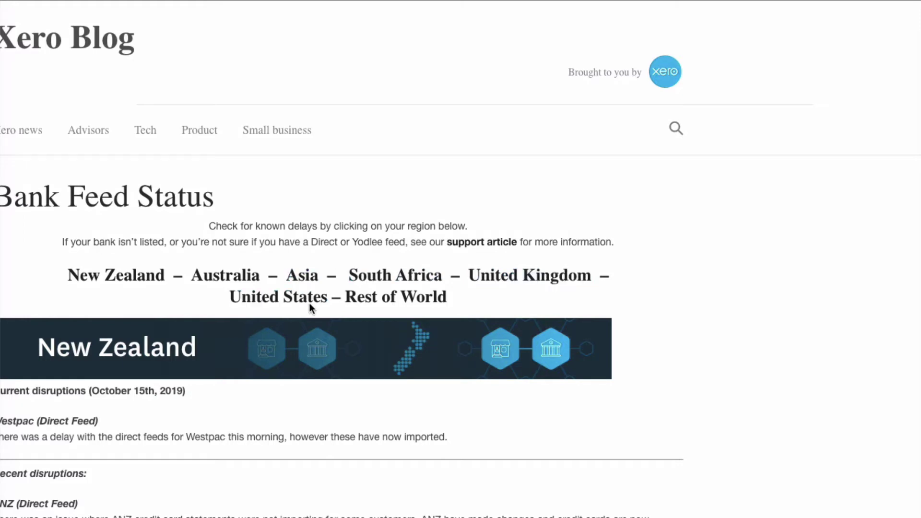
# - Follow the United Kingdom link to the UK bank feed disruptions section
pyautogui.click(532, 278)
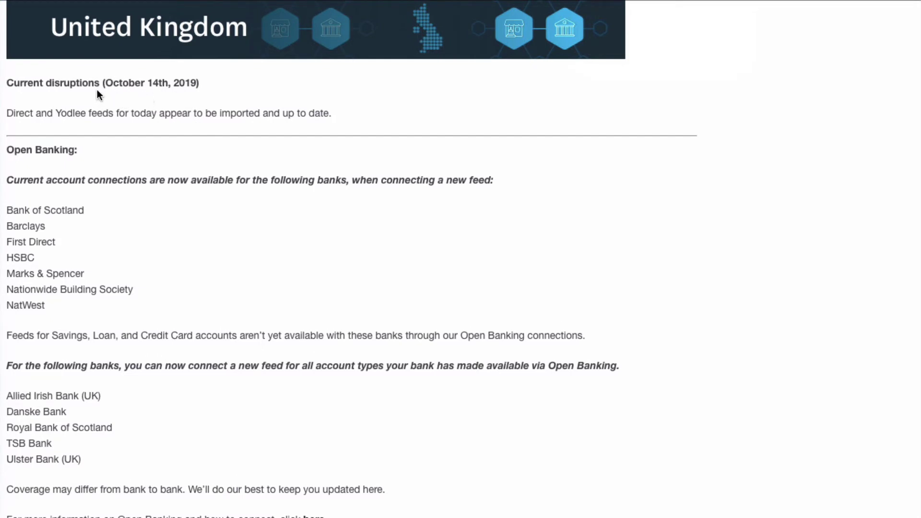
pyautogui.scroll(-1, 204, 183)
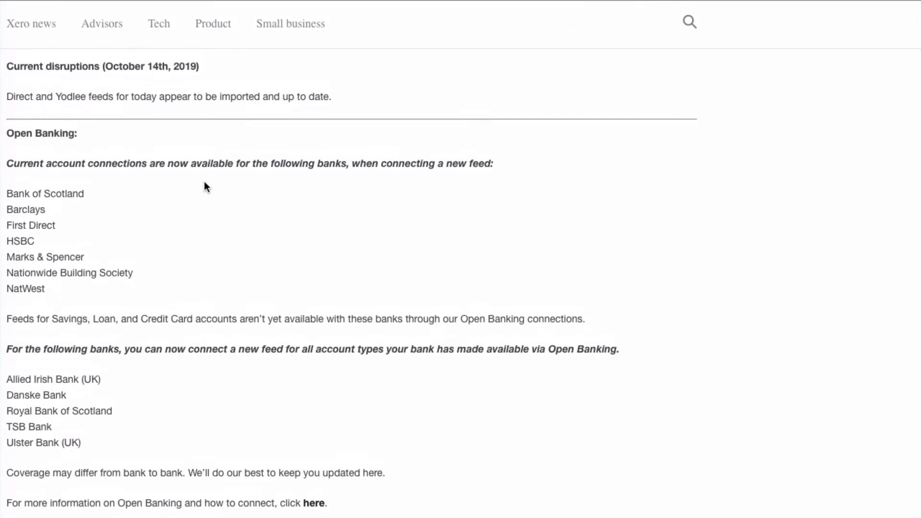
pyautogui.scroll(-1, 266, 109)
pyautogui.scroll(-1, 266, 101)
pyautogui.scroll(-1, 264, 87)
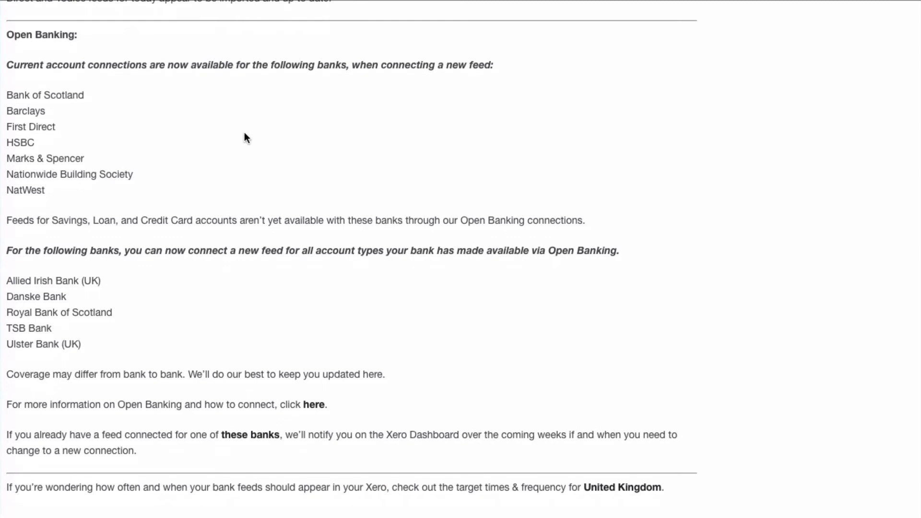
pyautogui.scroll(-2, 244, 137)
pyautogui.scroll(-1, 244, 136)
pyautogui.scroll(-2, 244, 136)
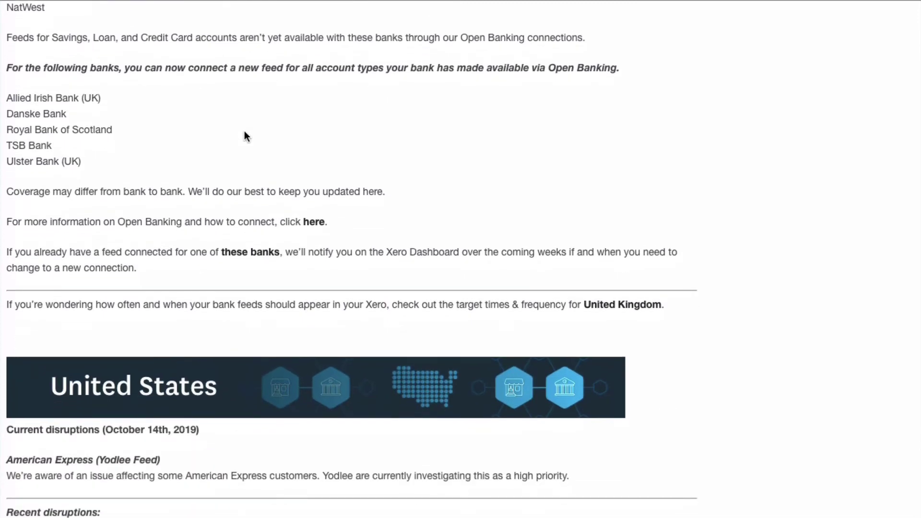
pyautogui.scroll(-2, 244, 136)
pyautogui.scroll(-3, 244, 136)
pyautogui.scroll(-3, 243, 136)
pyautogui.scroll(-2, 244, 135)
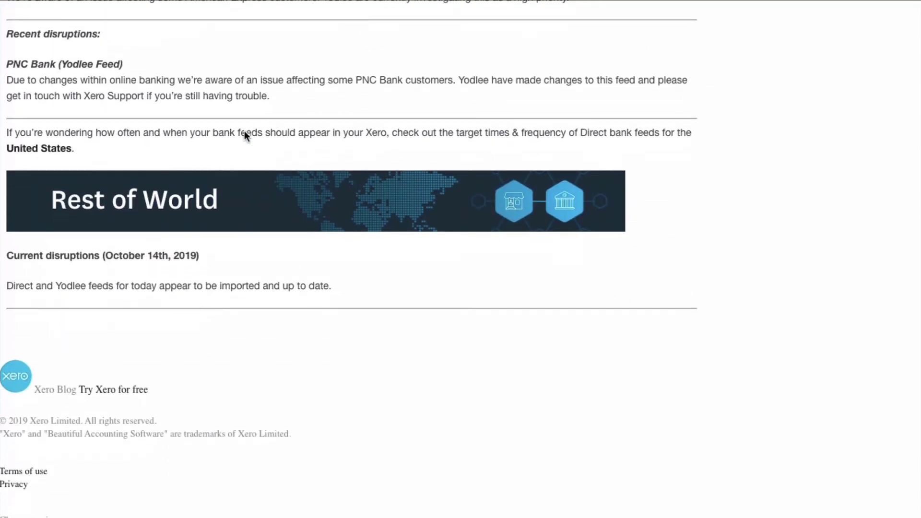
pyautogui.scroll(1, 244, 132)
pyautogui.scroll(5, 244, 132)
pyautogui.scroll(5, 244, 132)
pyautogui.scroll(5, 244, 131)
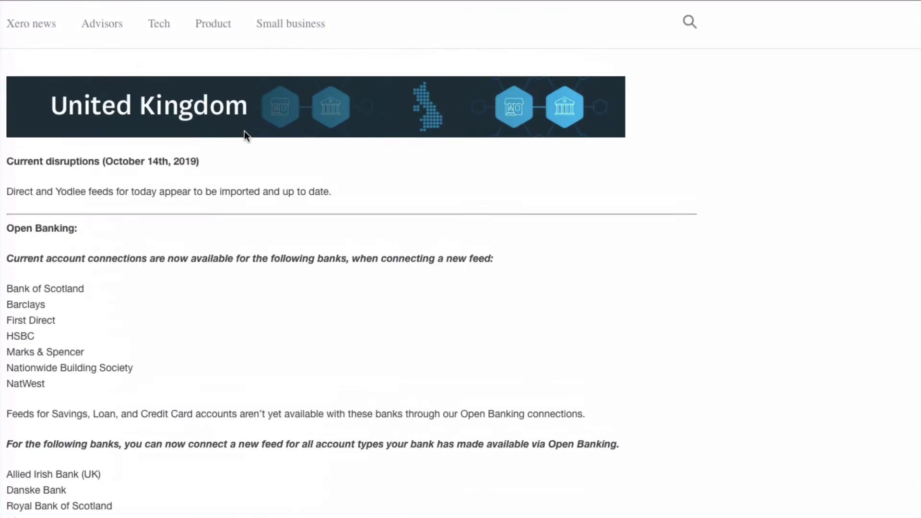
pyautogui.scroll(3, 244, 136)
pyautogui.scroll(1, 244, 136)
pyautogui.scroll(3, 244, 136)
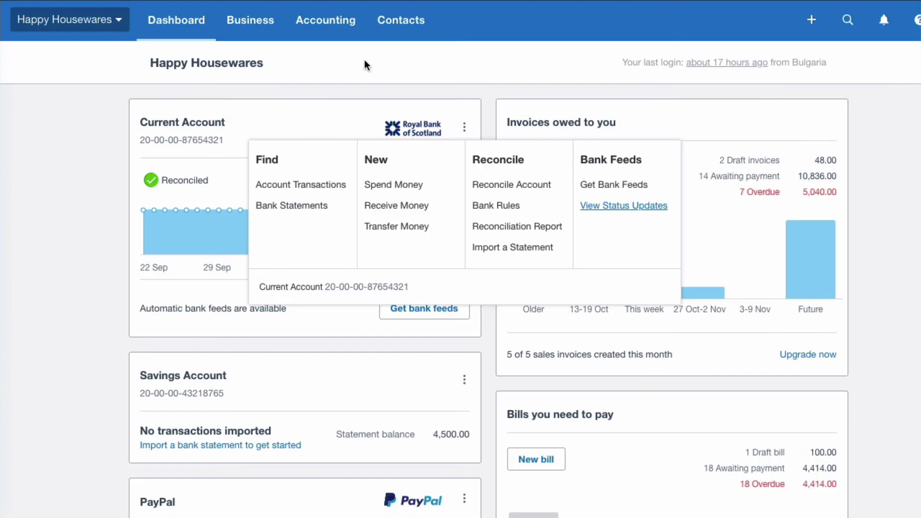
# - From the dashboard, open Current Account transactions and pick Get bank feeds under Manage Account
pyautogui.click(327, 118)
pyautogui.click(327, 117)
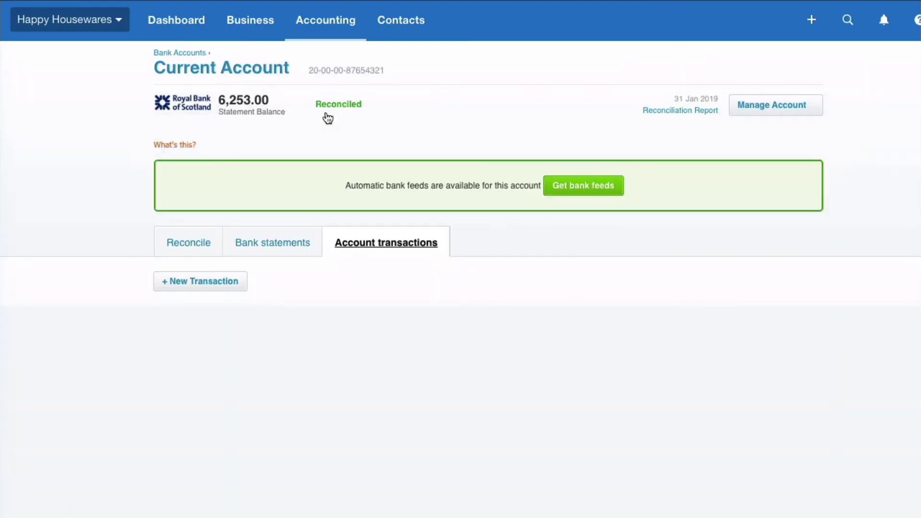
pyautogui.click(176, 20)
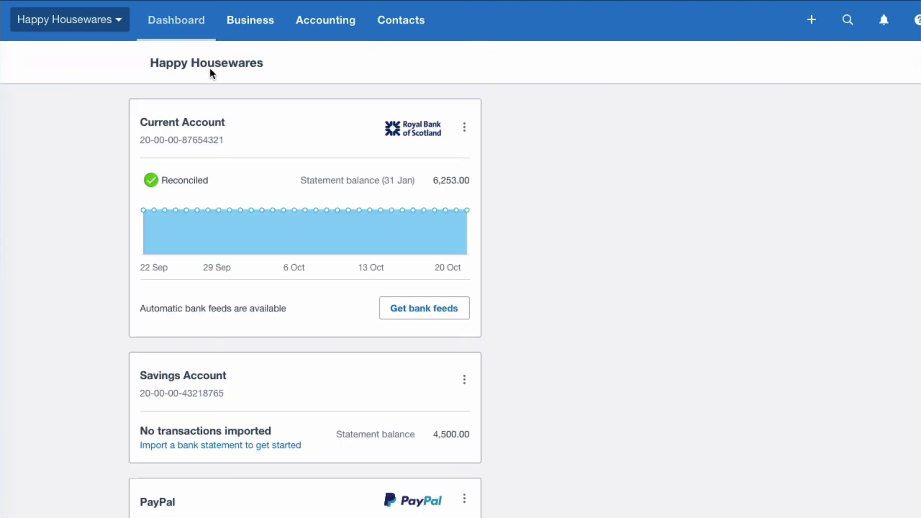
pyautogui.click(185, 124)
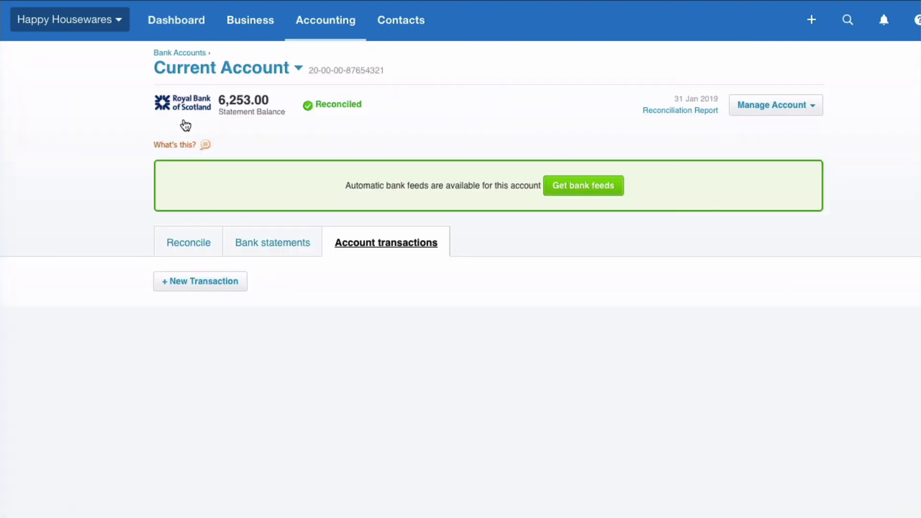
pyautogui.click(781, 108)
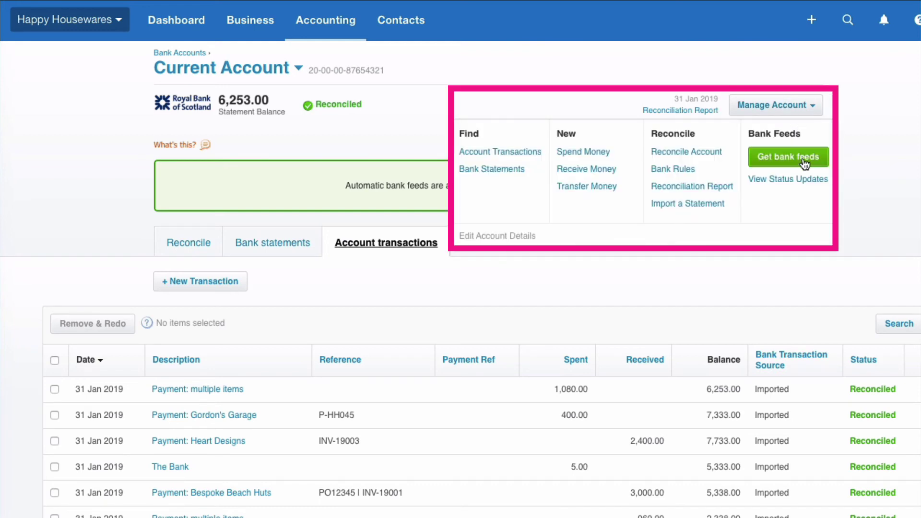
pyautogui.click(784, 160)
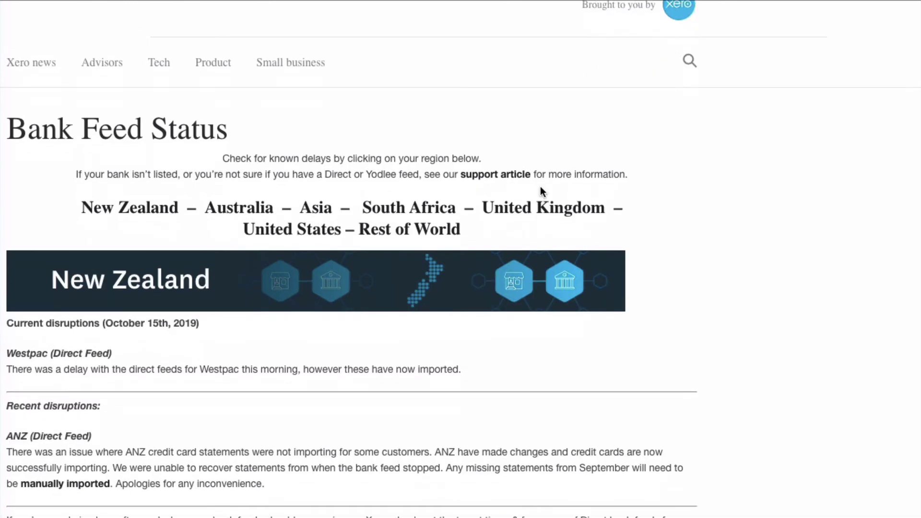
pyautogui.scroll(-2, 540, 191)
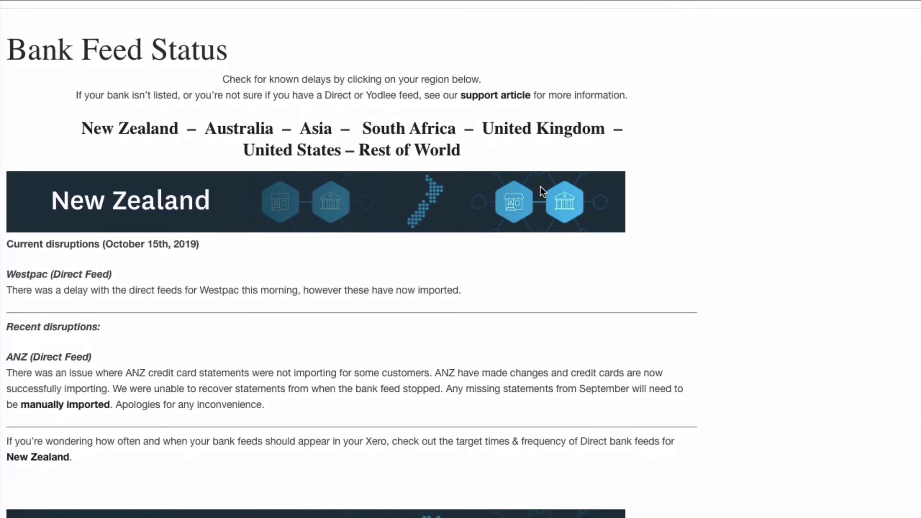
pyautogui.scroll(-2, 540, 191)
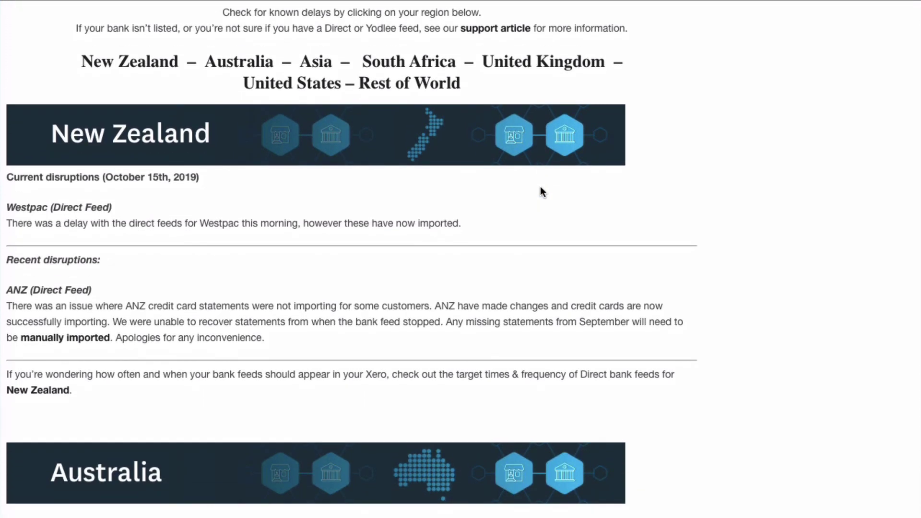
pyautogui.scroll(-2, 540, 192)
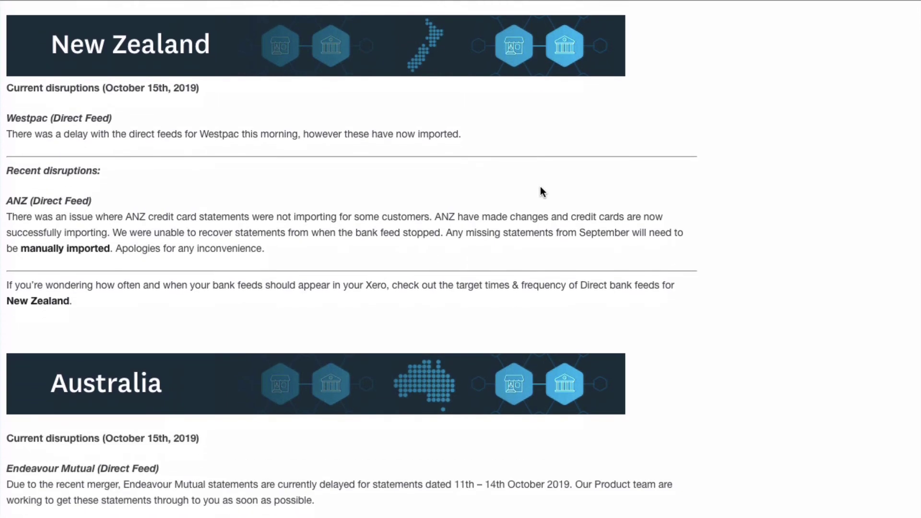